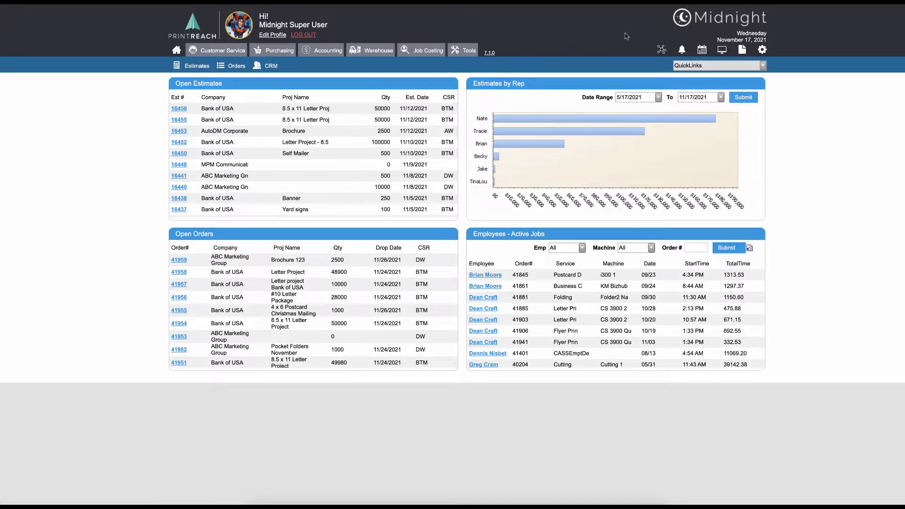
Open the Heidelberg SM 102 28 x 40 4C record from the Press Standard list in the print settings
left_click(761, 50)
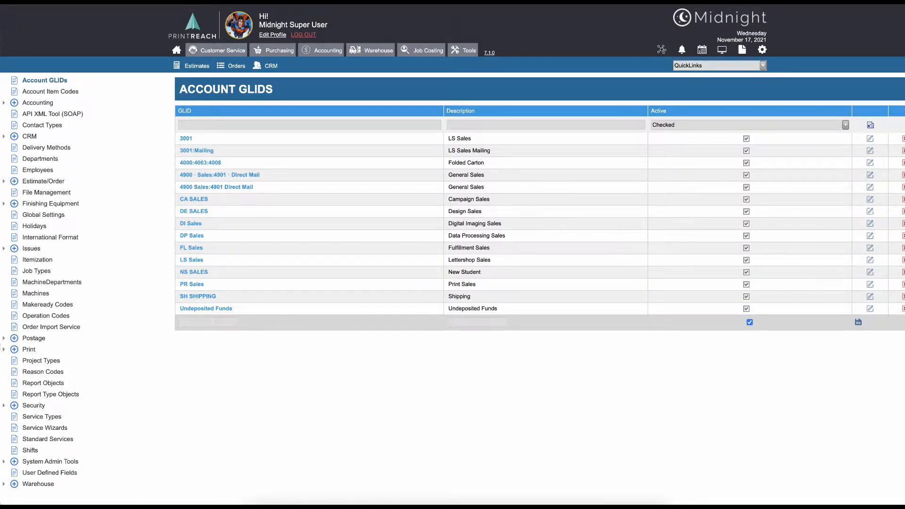
left_click(19, 349)
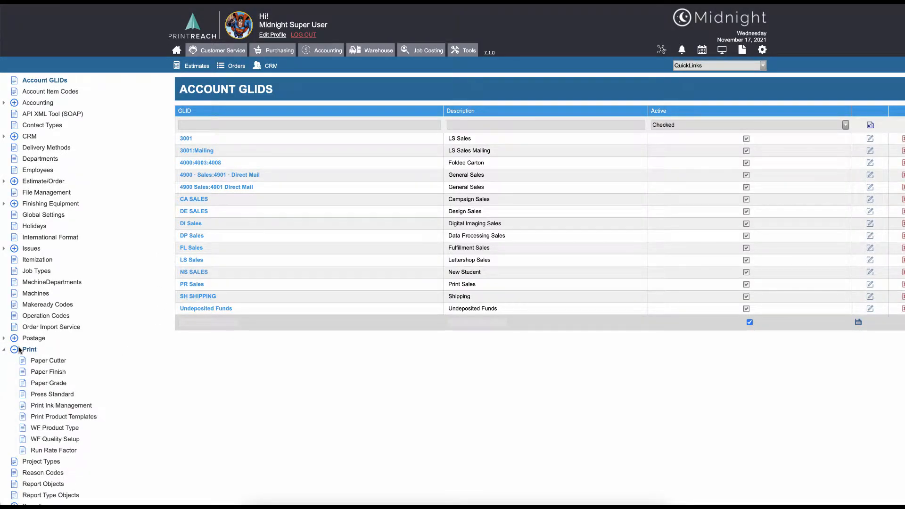
left_click(44, 396)
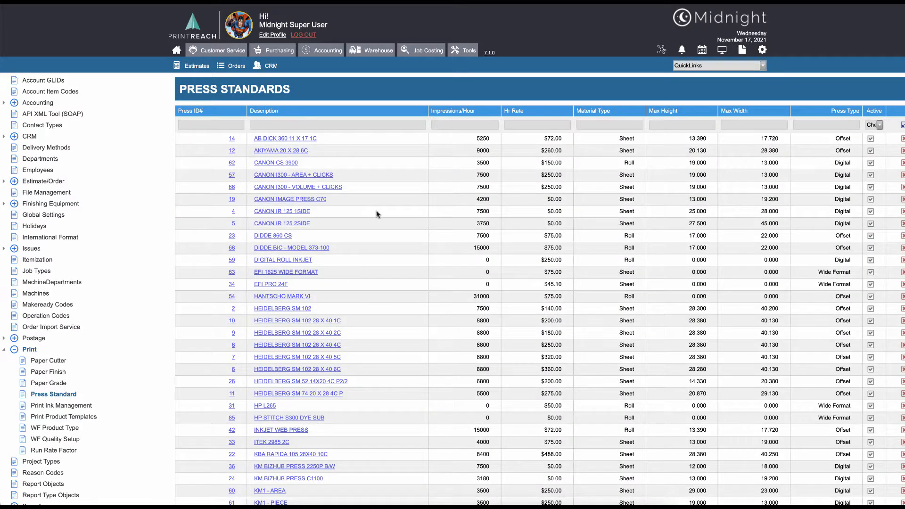
left_click(700, 66)
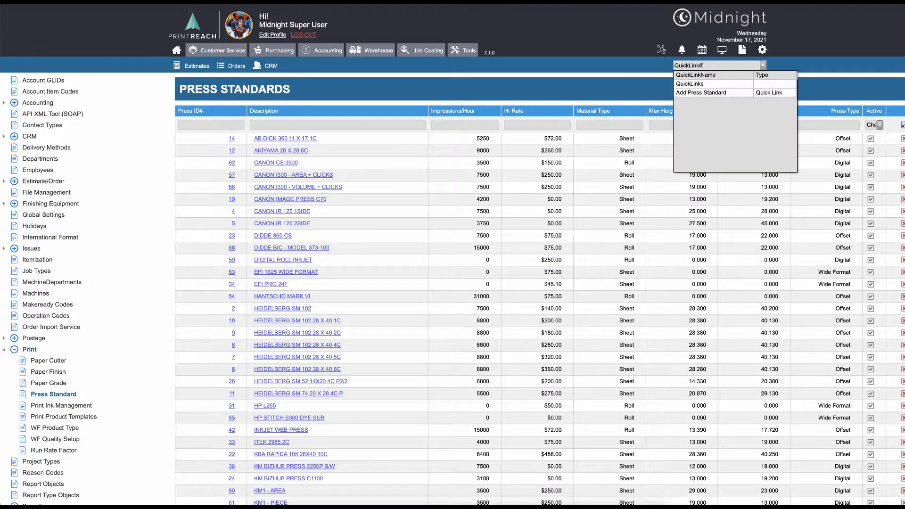
left_click(709, 93)
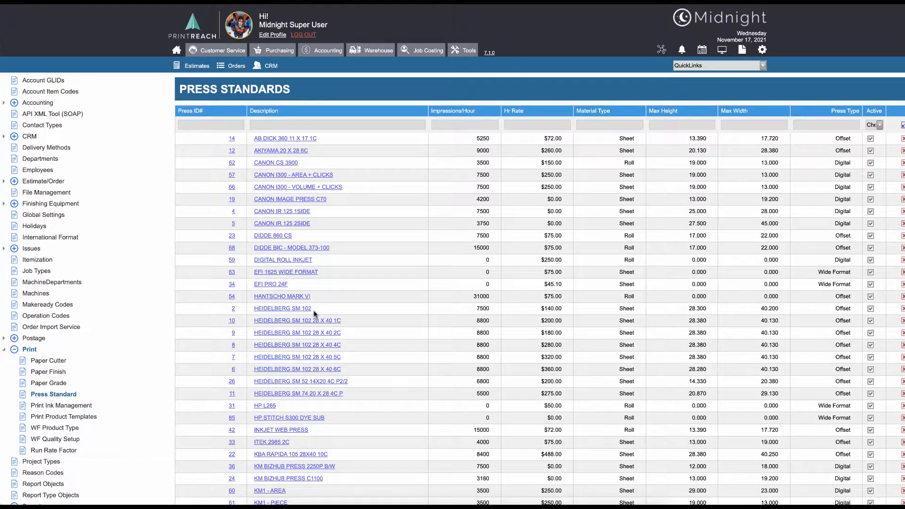
left_click(316, 346)
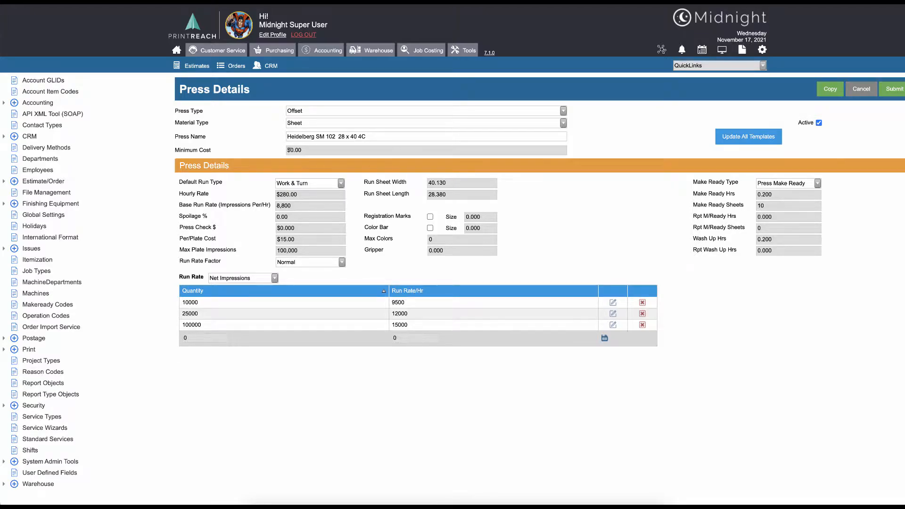
Examine the press's Default Run Type options, hourly rate, base run rate, cost and plate fields, Run Rate Factor options and Gripper
left_click(306, 186)
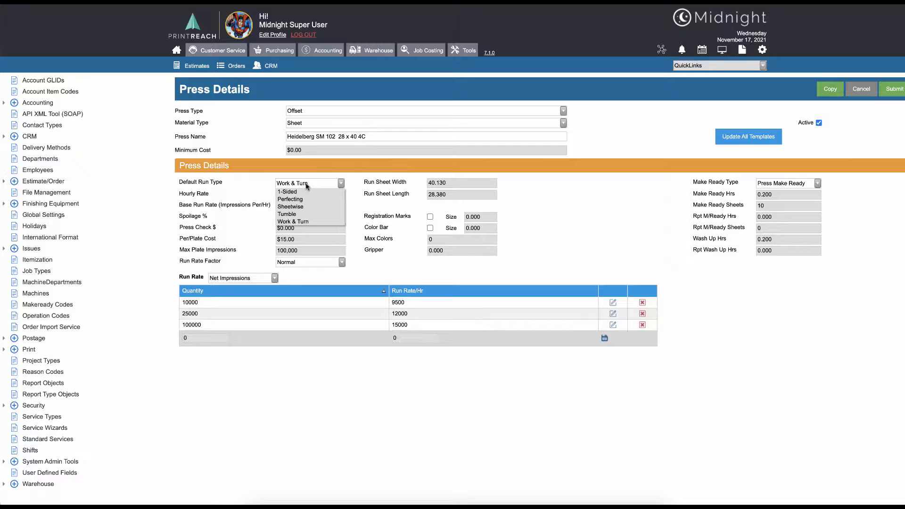
left_click(349, 184)
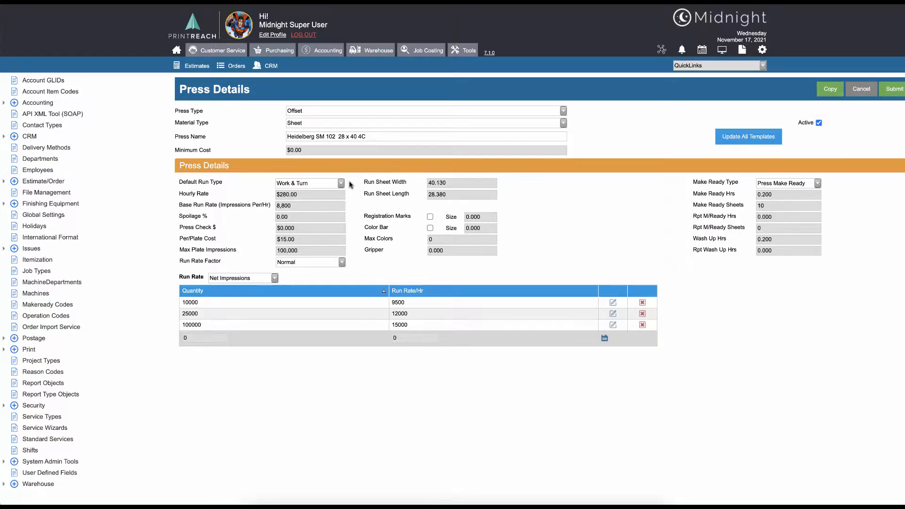
left_click(300, 193)
left_click(301, 193)
key("Tab")
left_click(312, 205)
left_click(300, 228)
left_click(304, 239)
left_click(311, 247)
left_click(342, 262)
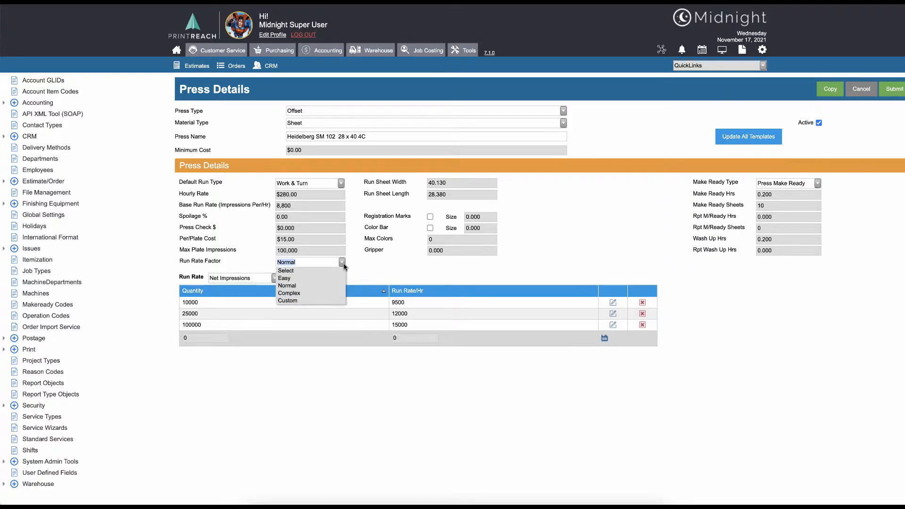
left_click(343, 264)
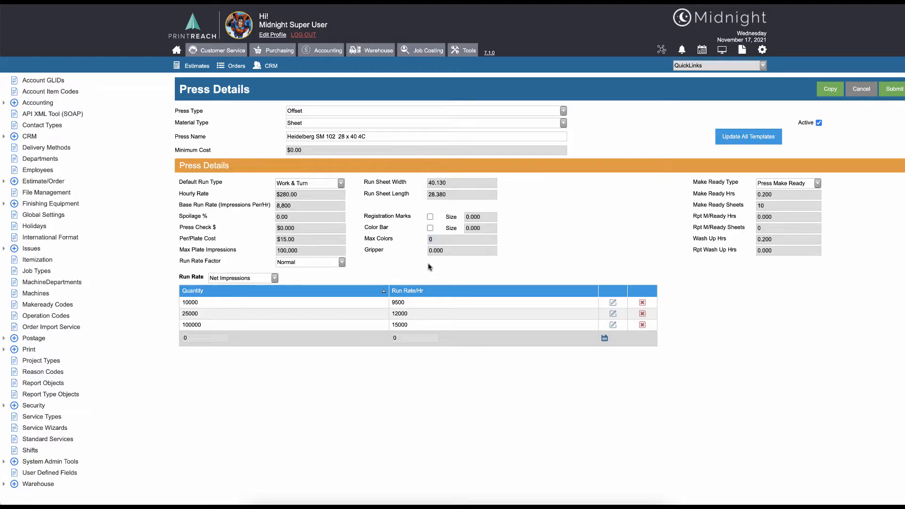
left_click(455, 251)
Switch the Make Ready Type to Color Unit Make Ready and back to Press Make Ready to compare their fields
left_click(818, 184)
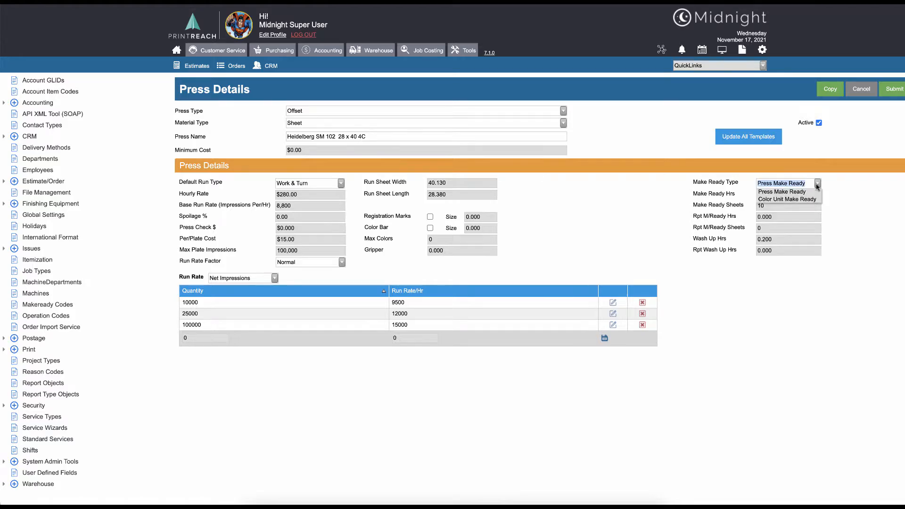
left_click(813, 197)
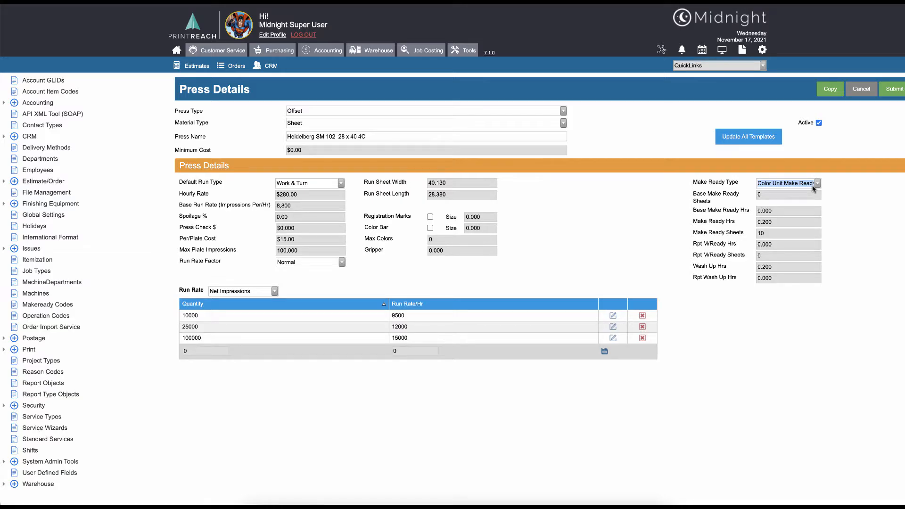
left_click(818, 185)
left_click(817, 191)
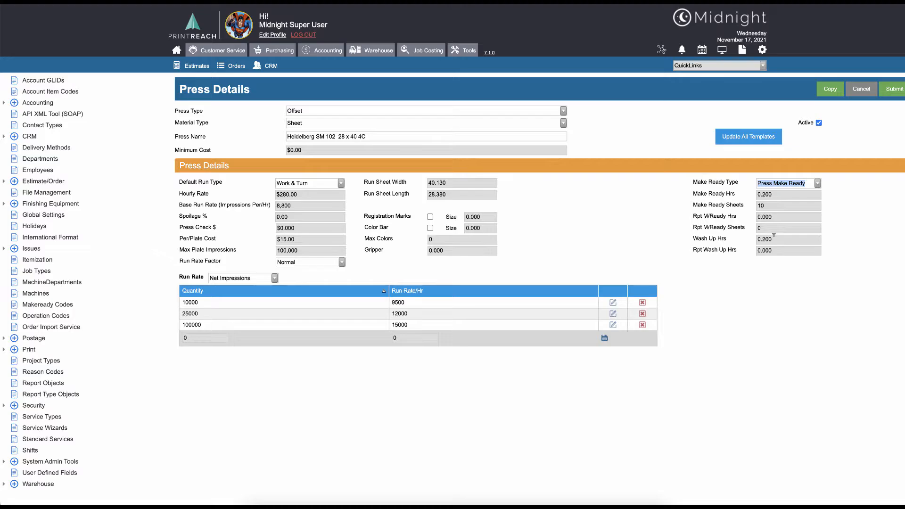
left_click(789, 274)
Set Make Ready Type to Color Unit Make Ready, with 100 Base Make Ready Sheets, 0.25 Base Make Ready Hrs and Max Colors 4
left_click(818, 183)
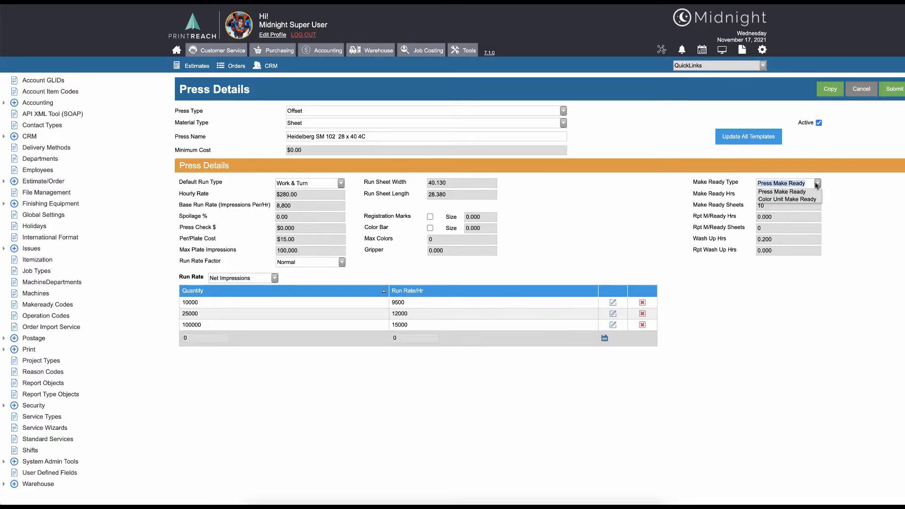
left_click(796, 199)
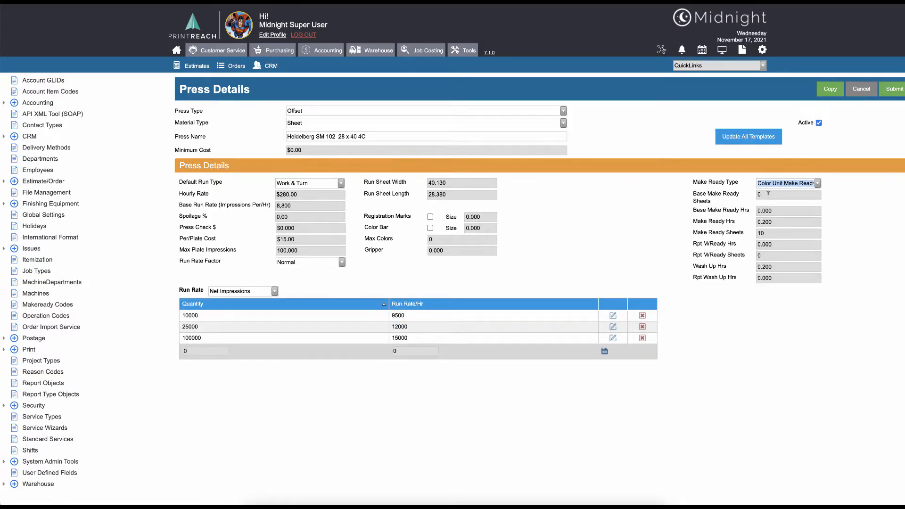
left_click(769, 194)
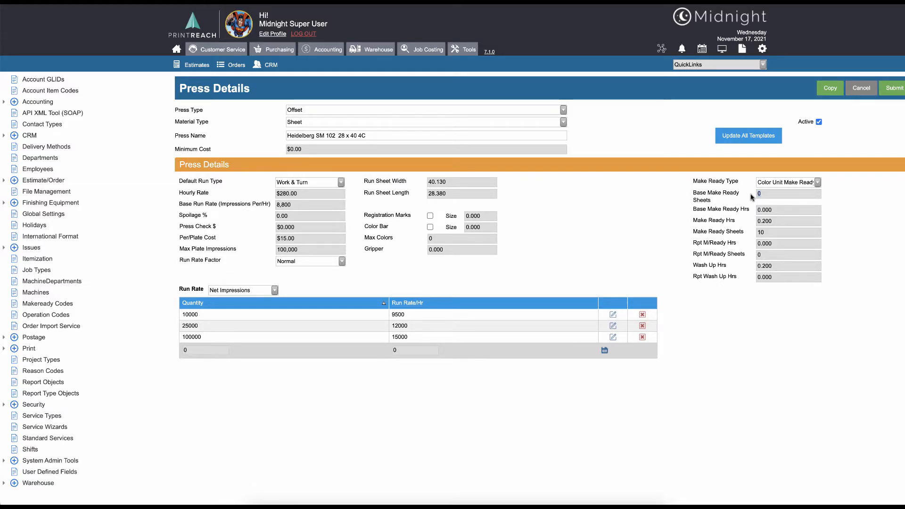
type("100")
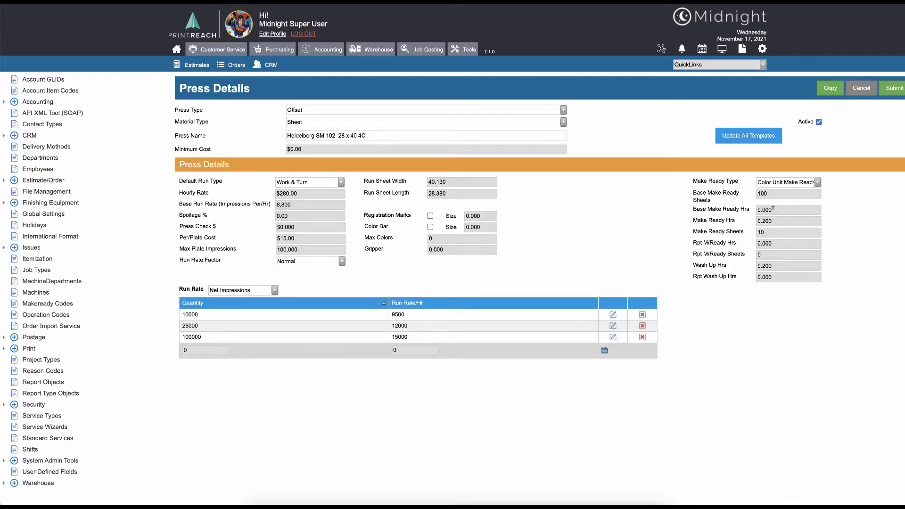
left_click(434, 238)
type("4")
double_click(773, 208)
type("0.25")
Change the basis of the press's Run Rate table to Run Sheets
left_click(274, 291)
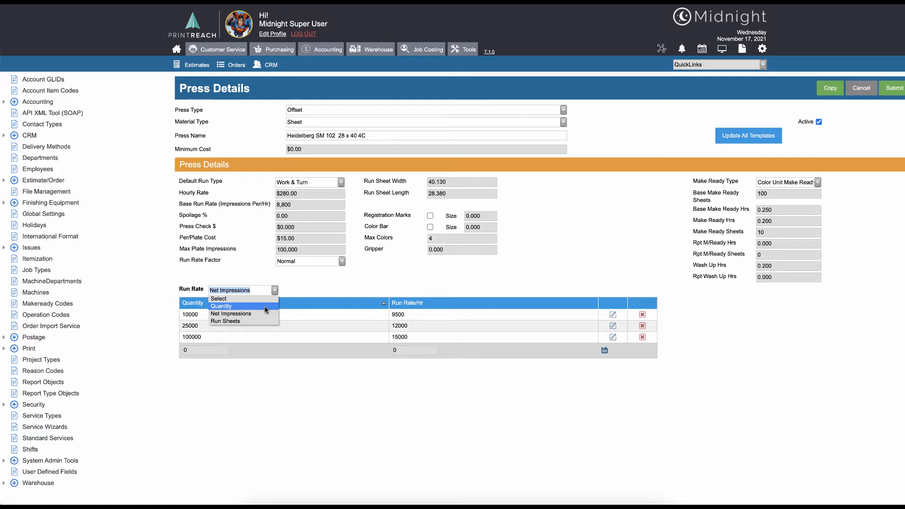
scroll(266, 310, "down", 1)
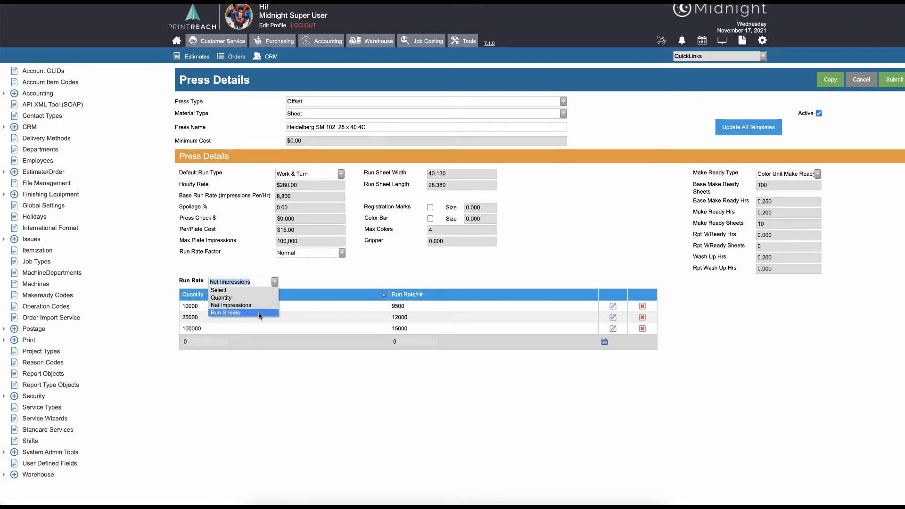
left_click(260, 314)
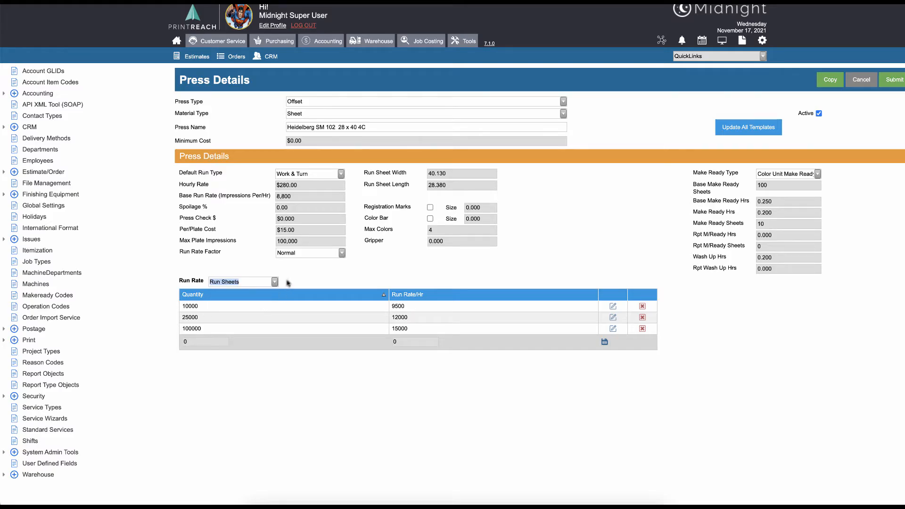
Examine the hourly run rates of the 10000 and 25000 quantity tiers
left_click_drag(202, 307, 183, 309)
left_click(407, 309)
left_click_drag(407, 309, 173, 321)
left_click(179, 321)
left_click_drag(410, 319, 389, 323)
left_click(443, 267)
Review the Run Rate Factor list, and reopen the Heidelberg SM 102 28 x 40 4C press standard
left_click(29, 340)
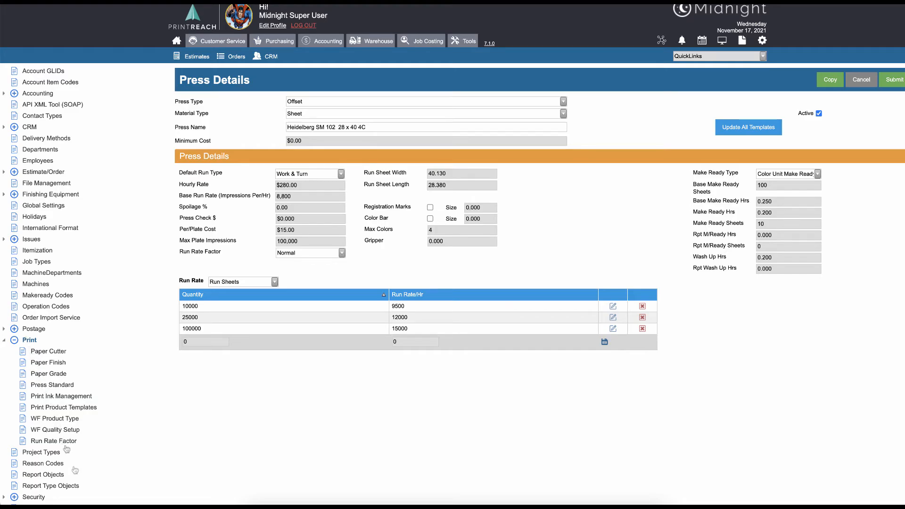
left_click(44, 442)
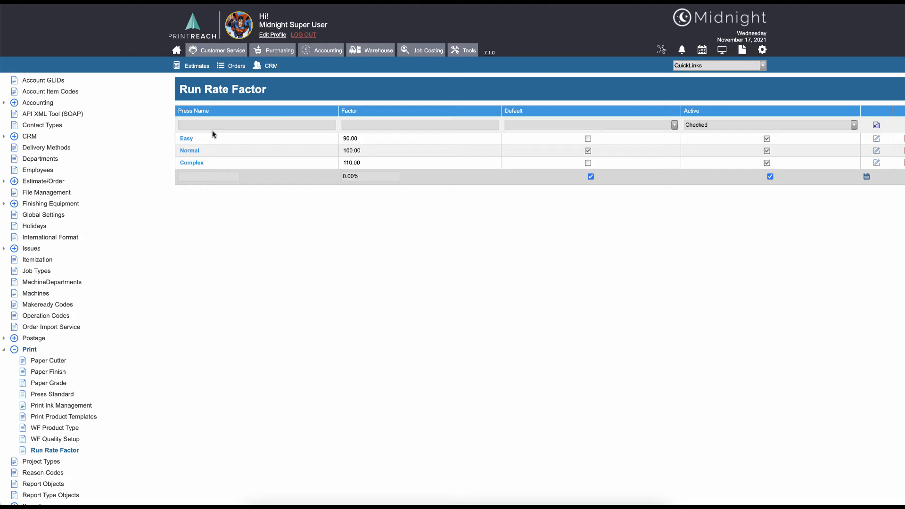
left_click(199, 176)
left_click(51, 395)
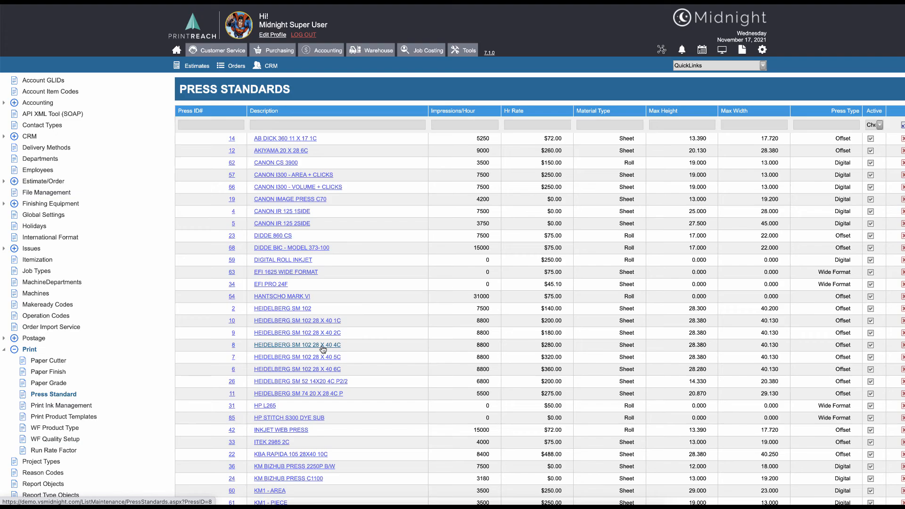
left_click(315, 345)
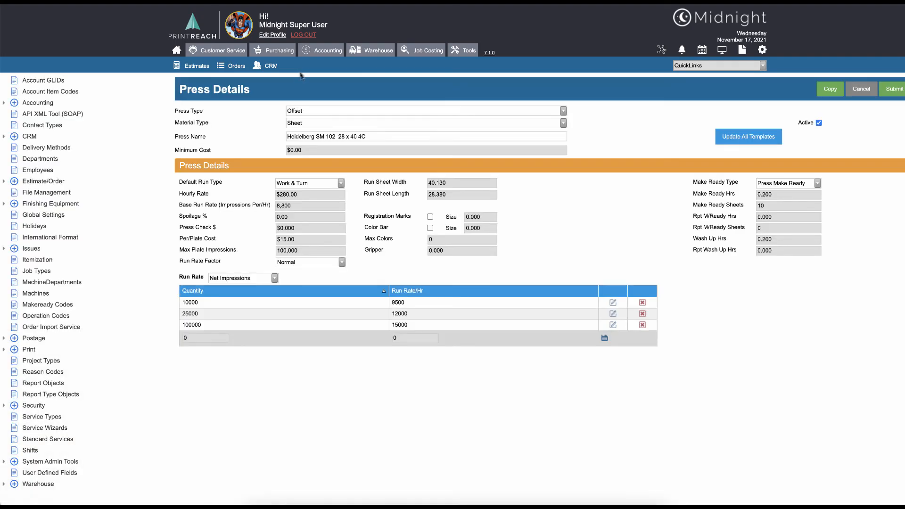
Set the press's Material Type to Roll and check which Default Run Type options it offers
left_click(319, 124)
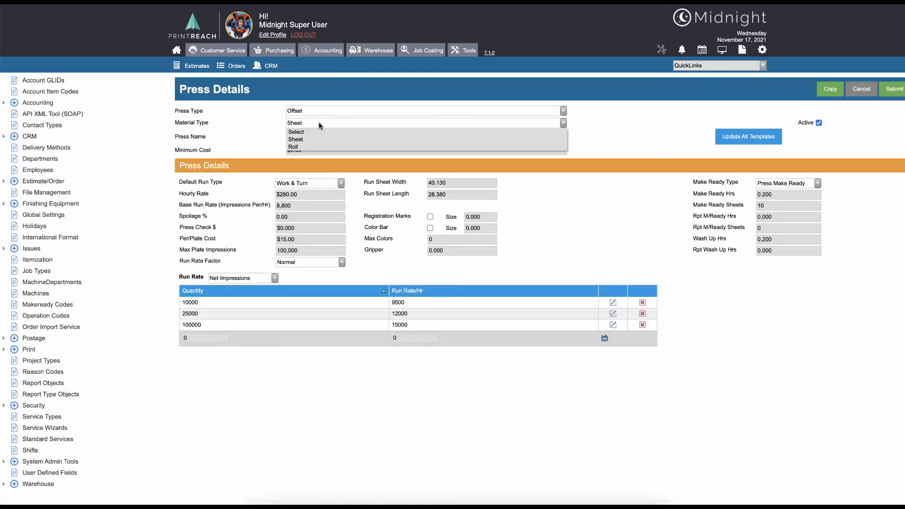
left_click(299, 147)
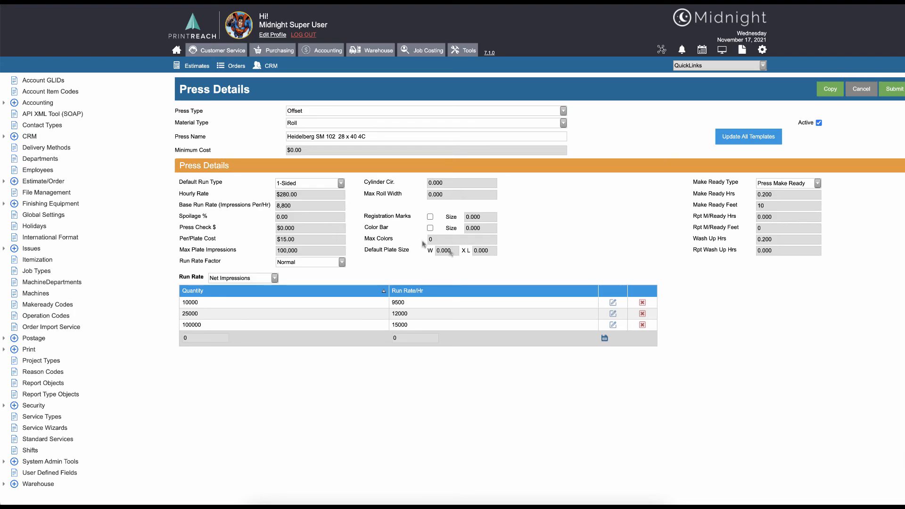
left_click(337, 184)
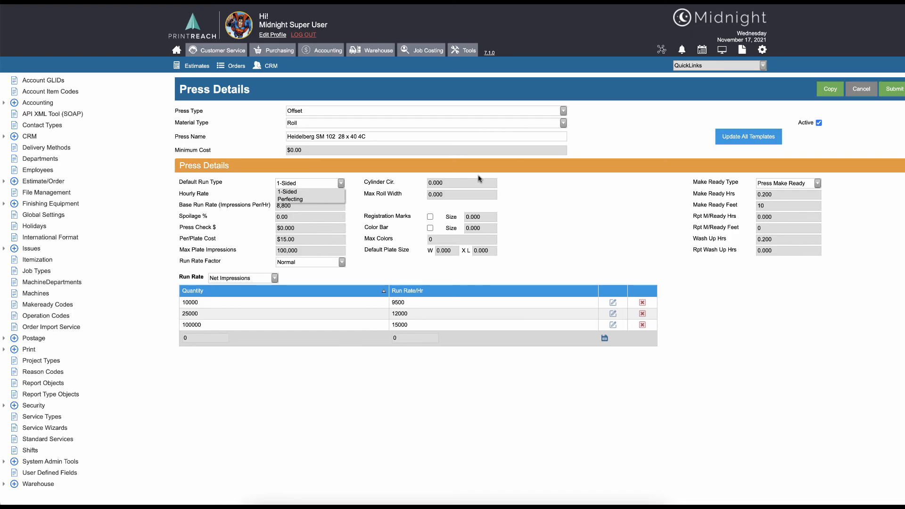
left_click(557, 187)
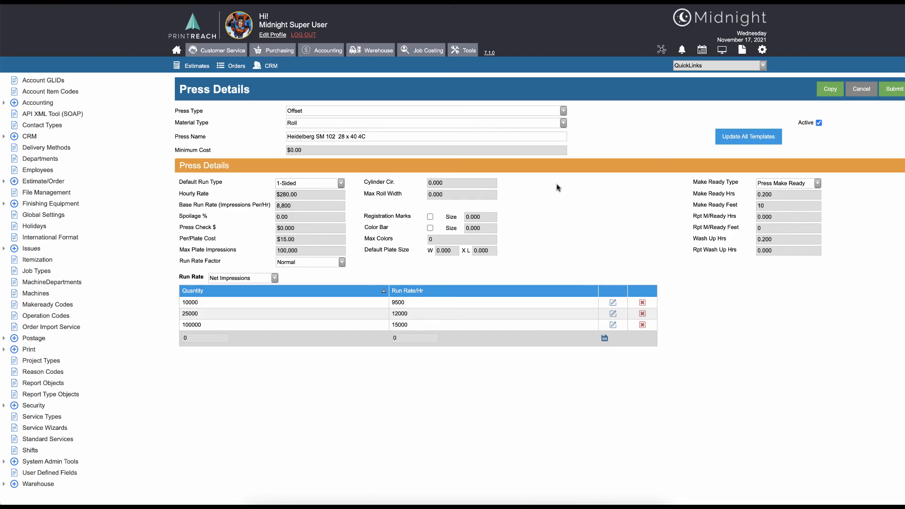